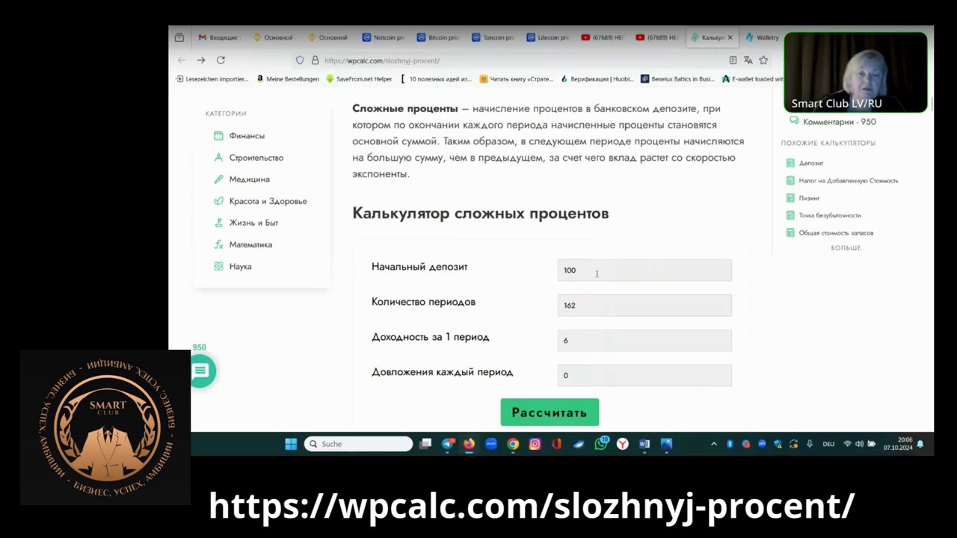
Set the number of periods in the compound interest calculator to 16 and calculate the result
left_click(581, 308)
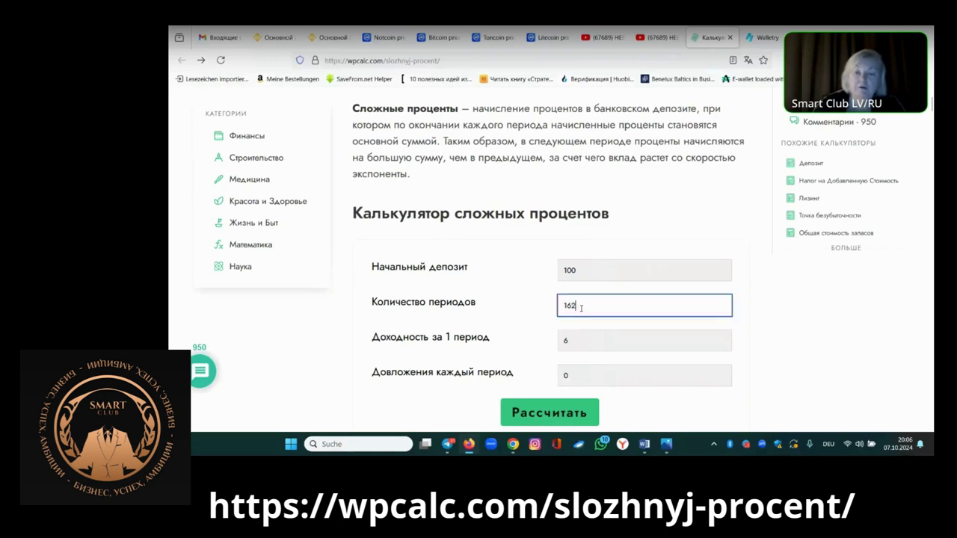
key("BackSpace")
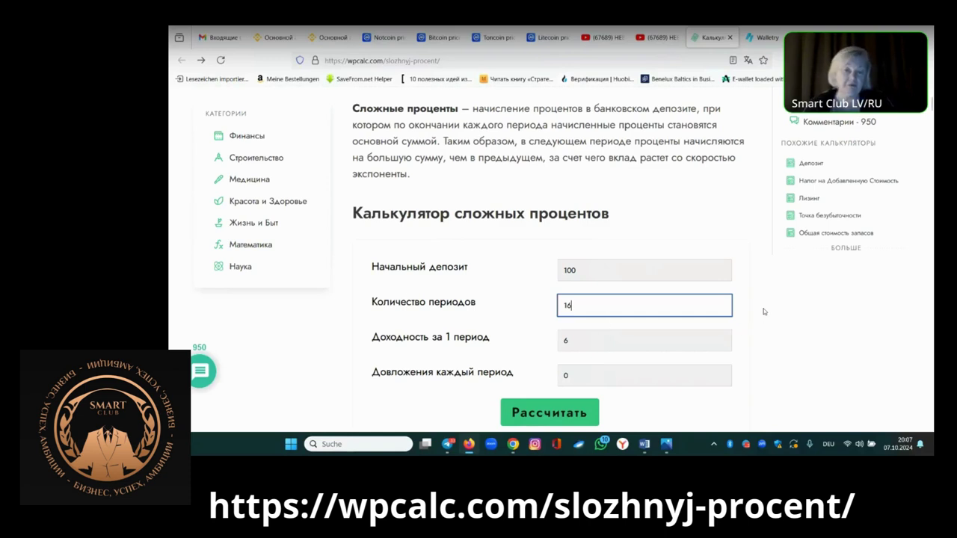
scroll(764, 311, "down", 1)
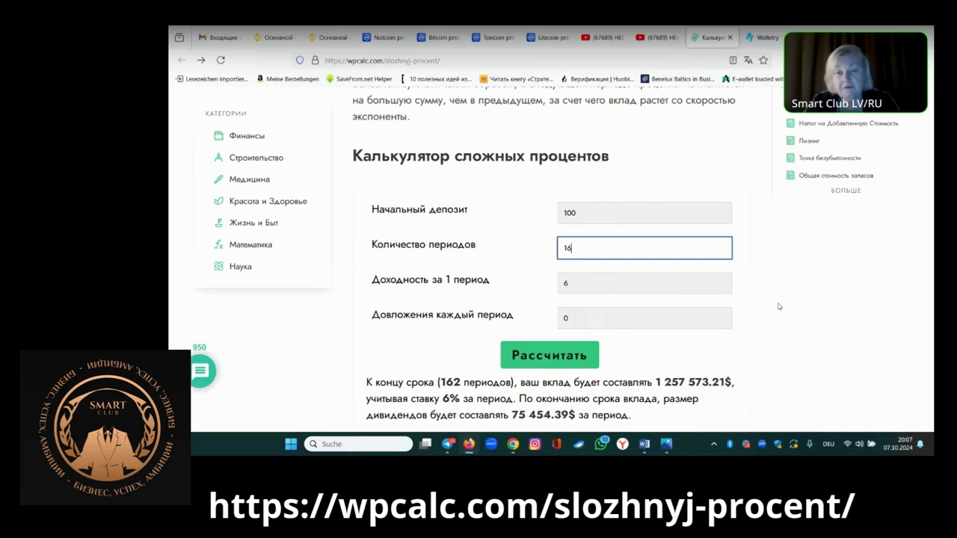
left_click(549, 357)
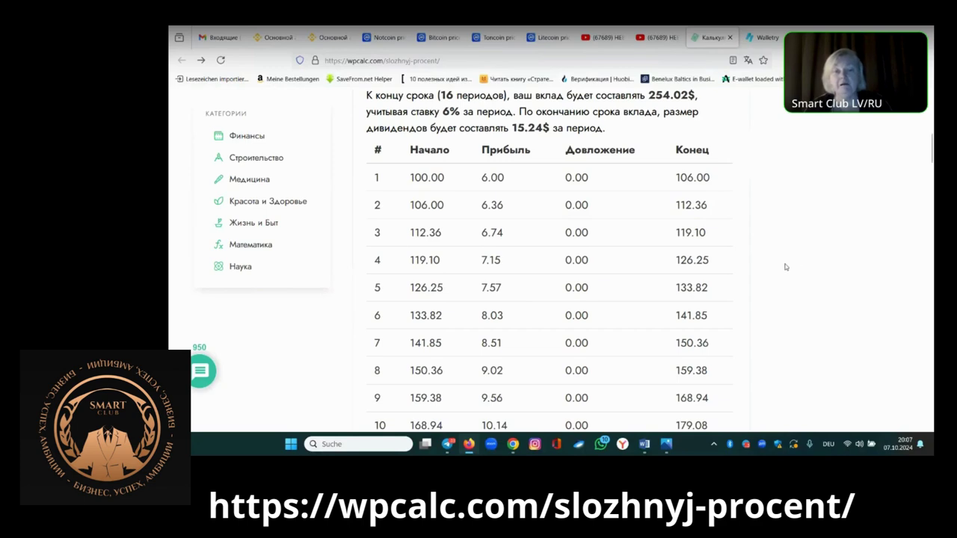
Examine the growth table for all 16 periods calculated without additional contributions
scroll(786, 267, "down", 1)
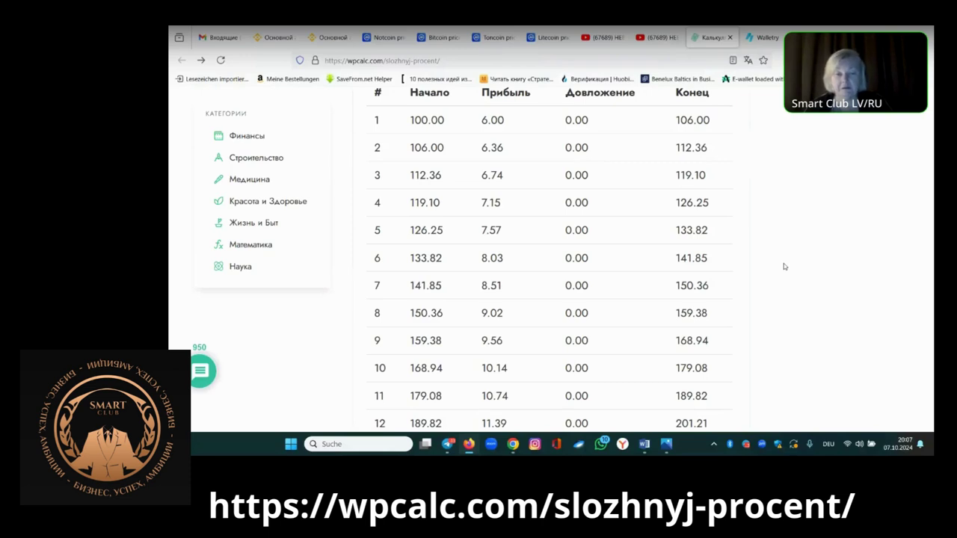
scroll(784, 267, "down", 1)
scroll(785, 267, "down", 2)
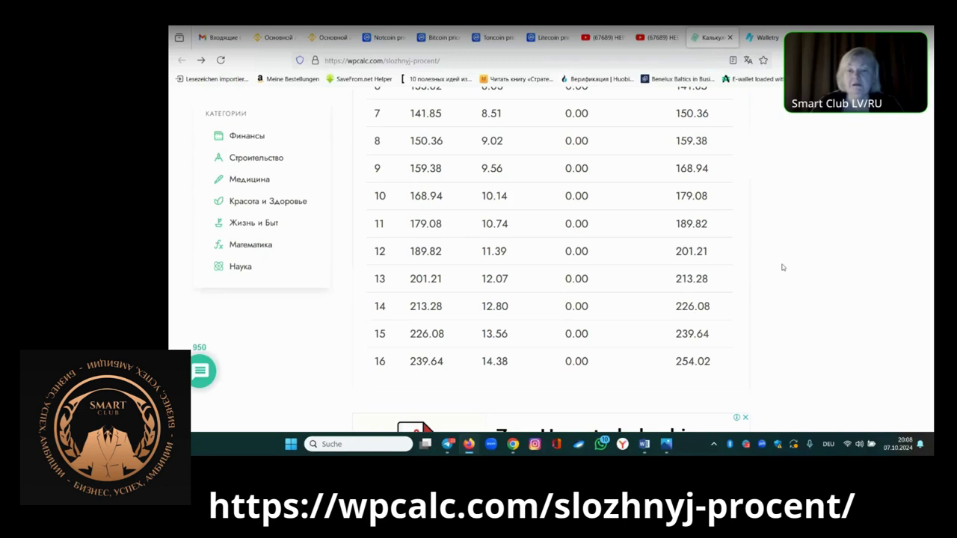
scroll(783, 267, "up", 3)
scroll(783, 266, "up", 3)
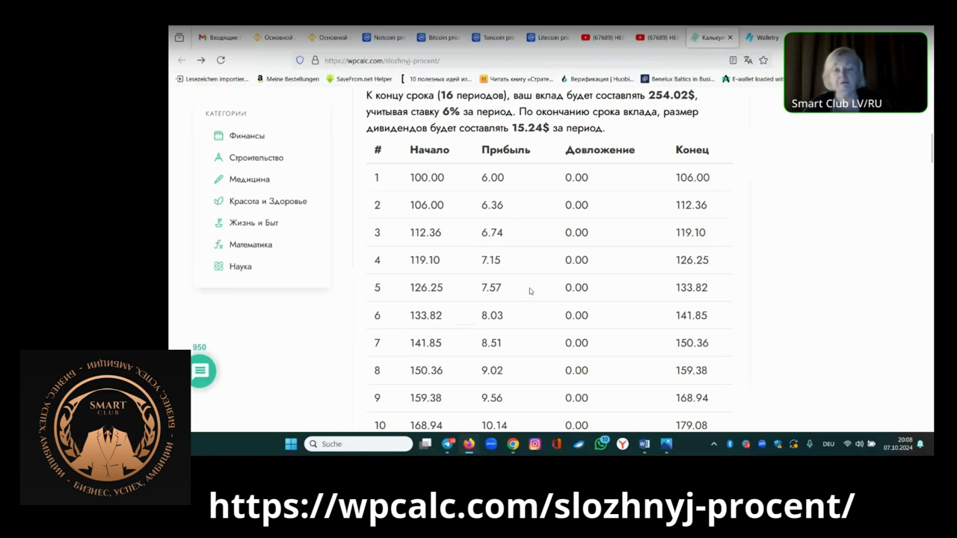
scroll(529, 291, "down", 3)
scroll(824, 255, "down", 1)
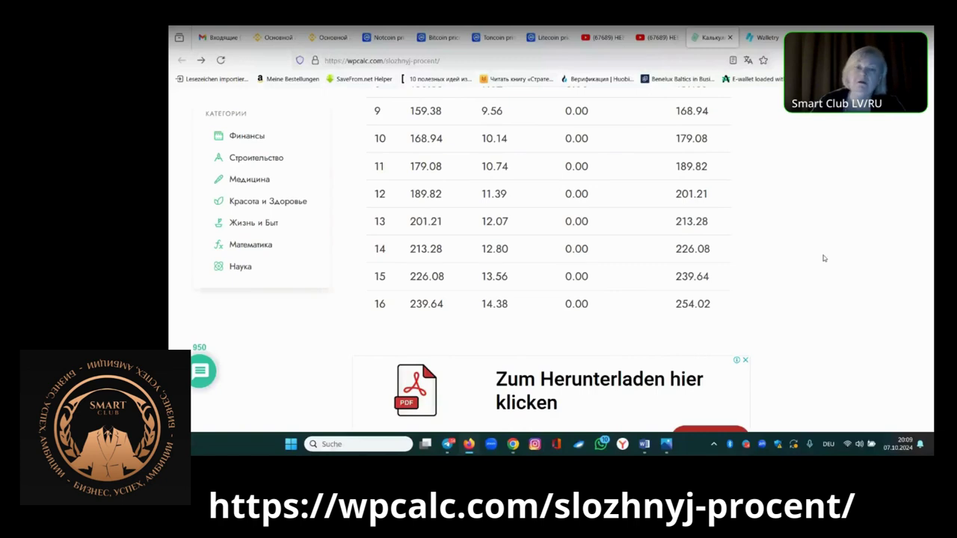
scroll(821, 252, "up", 5)
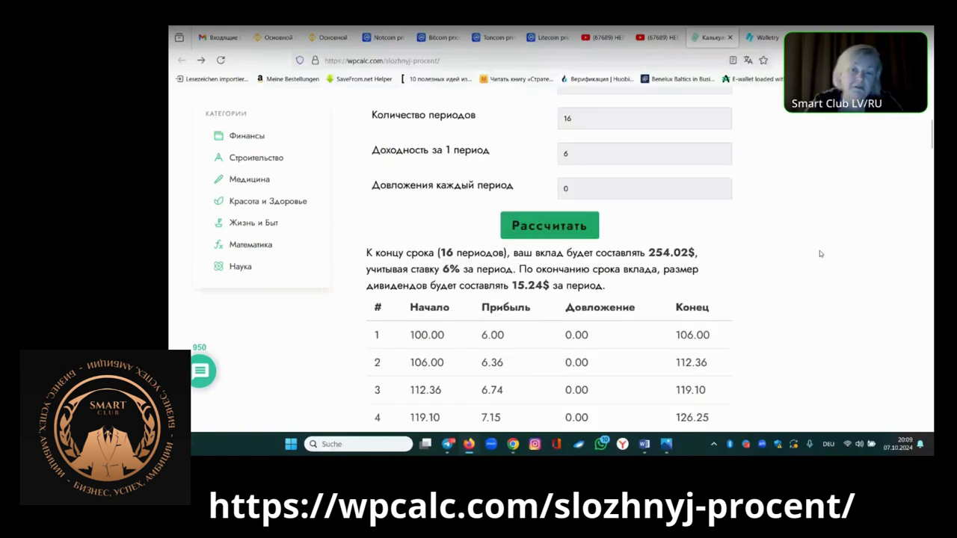
scroll(820, 255, "up", 2)
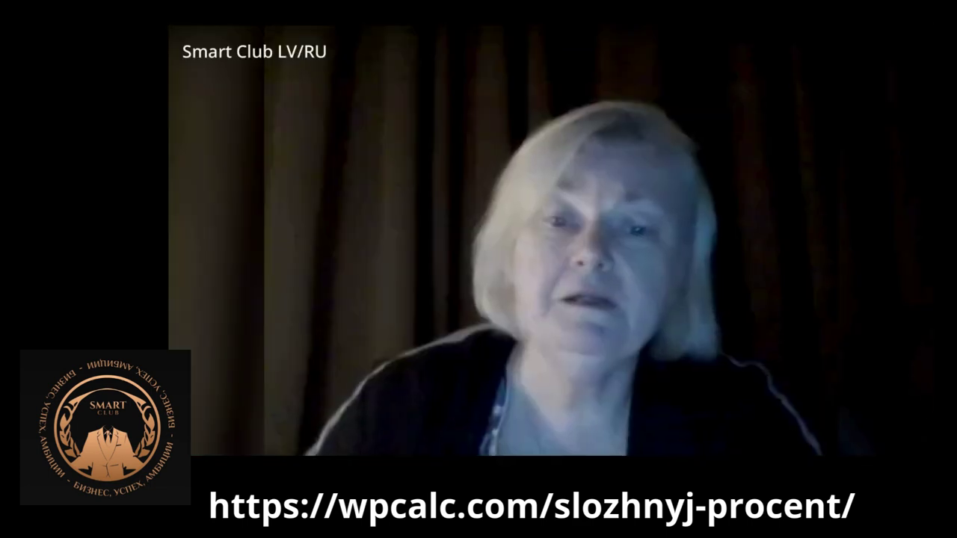
Set the additional contribution per period to 25 and recalculate
left_click(578, 261)
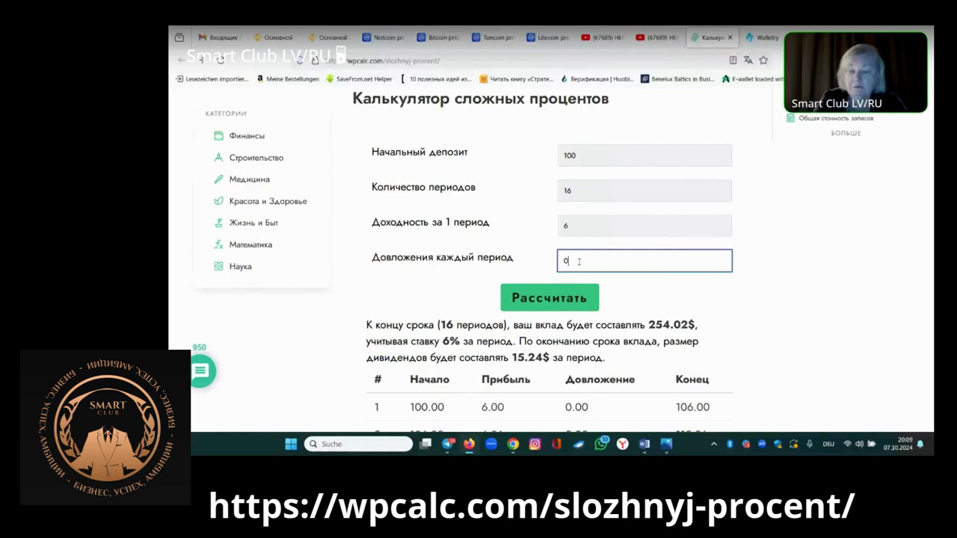
key("BackSpace")
type("25")
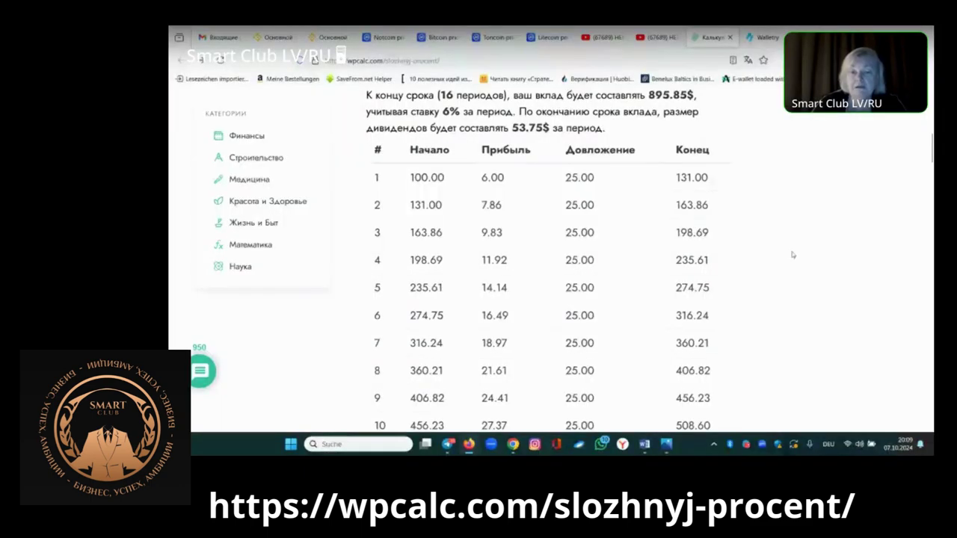
Review the summary and the growth table for the 16 periods with the regular contribution of 25
scroll(793, 255, "down", 3)
scroll(792, 254, "up", 1)
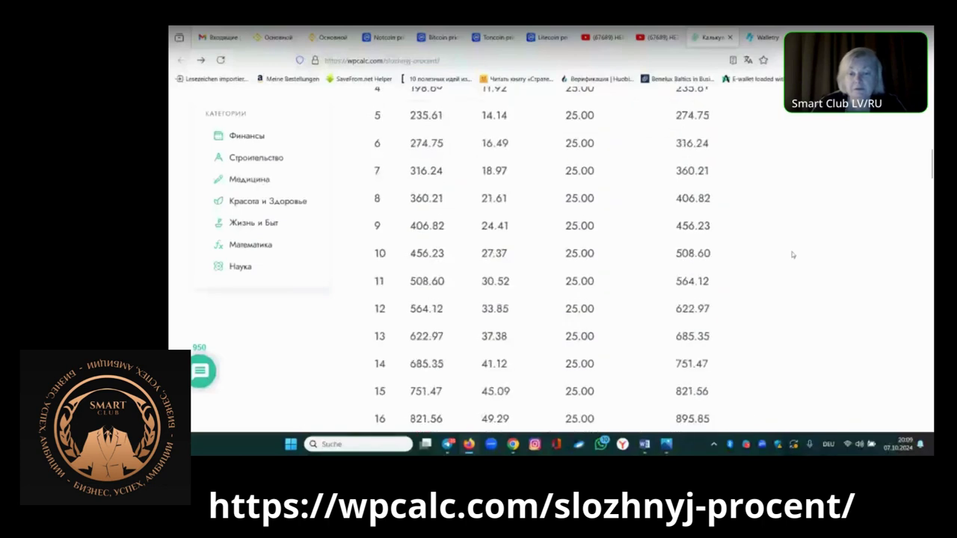
scroll(793, 255, "down", 1)
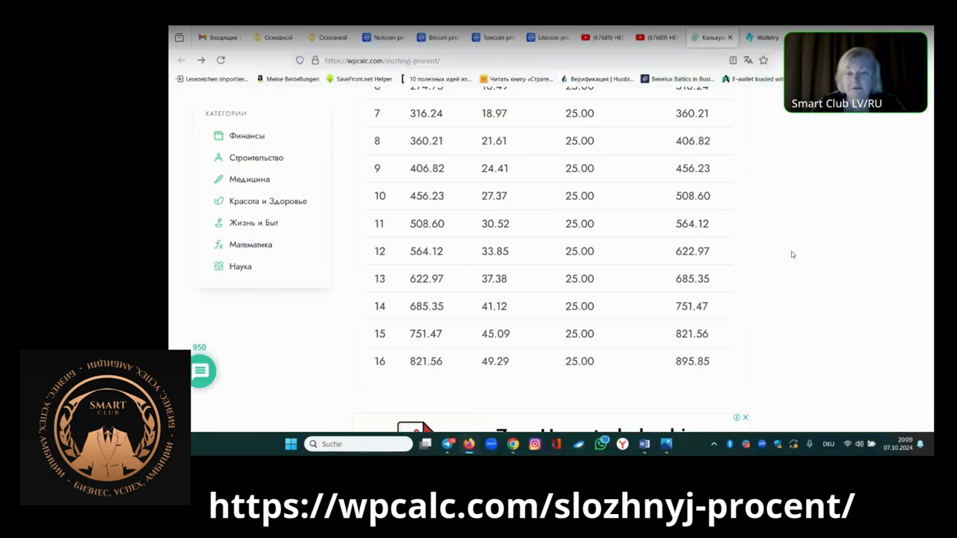
scroll(792, 255, "up", 2)
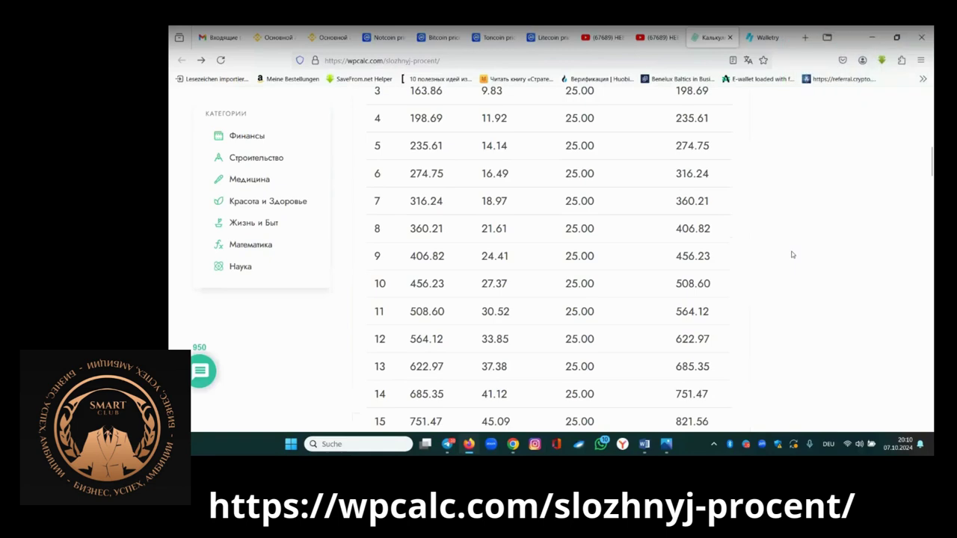
scroll(793, 255, "up", 5)
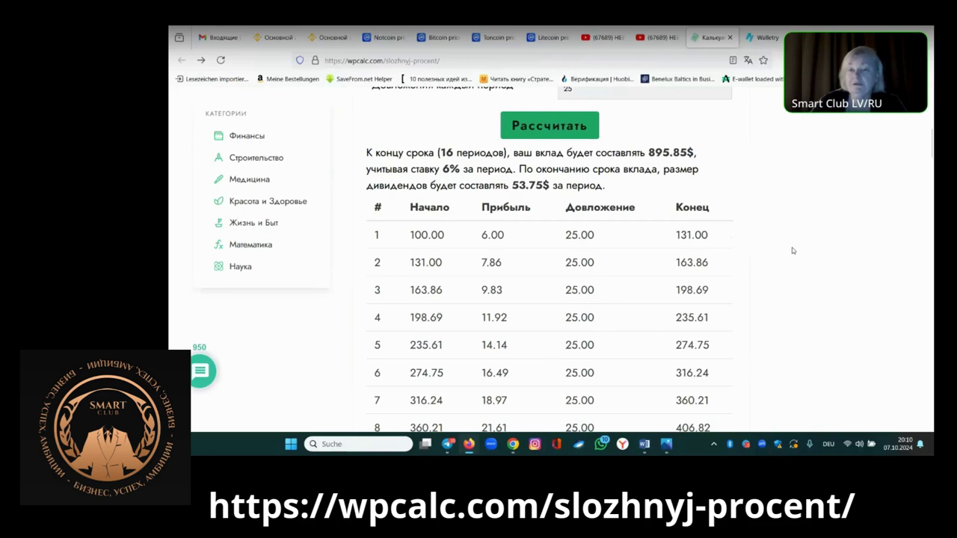
scroll(792, 248, "up", 1)
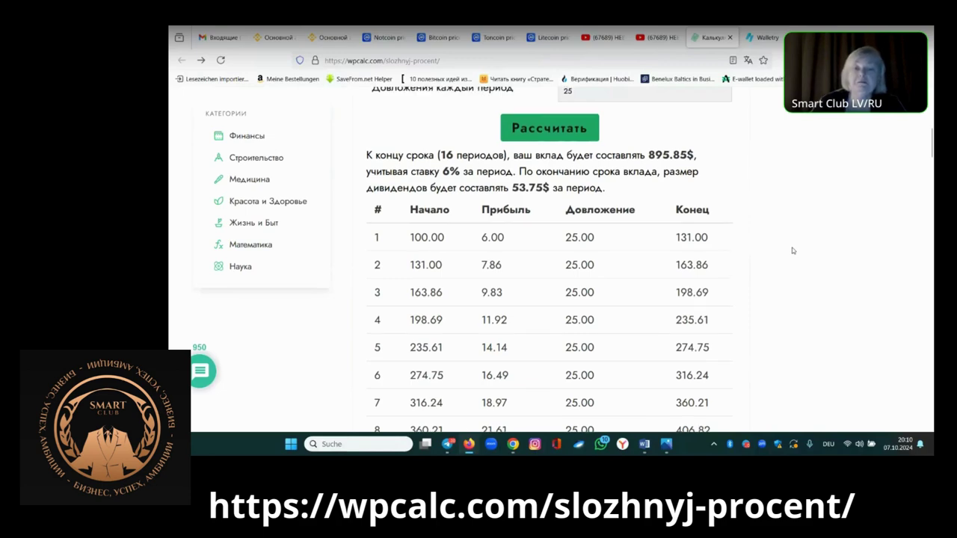
scroll(792, 251, "up", 3)
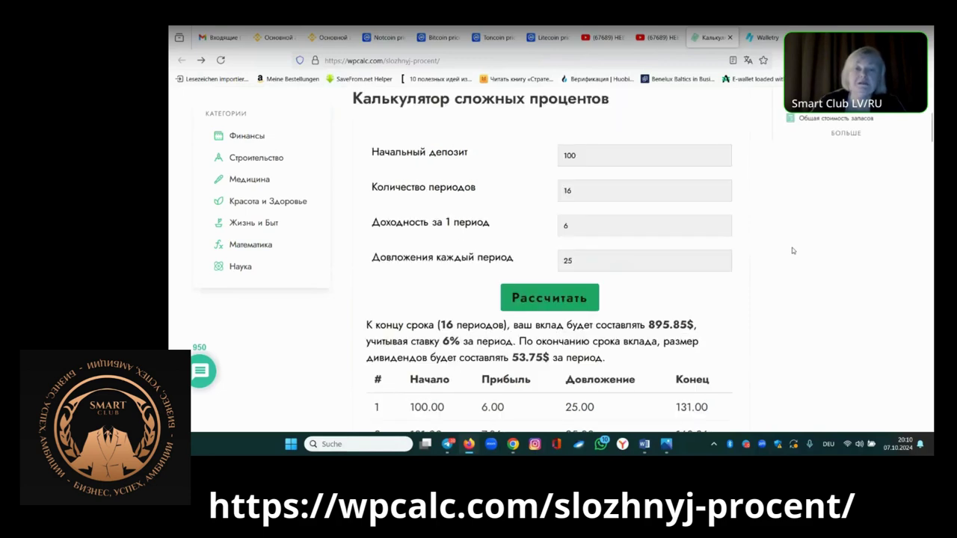
Set the number of periods in the calculator to 52
left_click(574, 190)
key("BackSpace")
key("BackSpace")
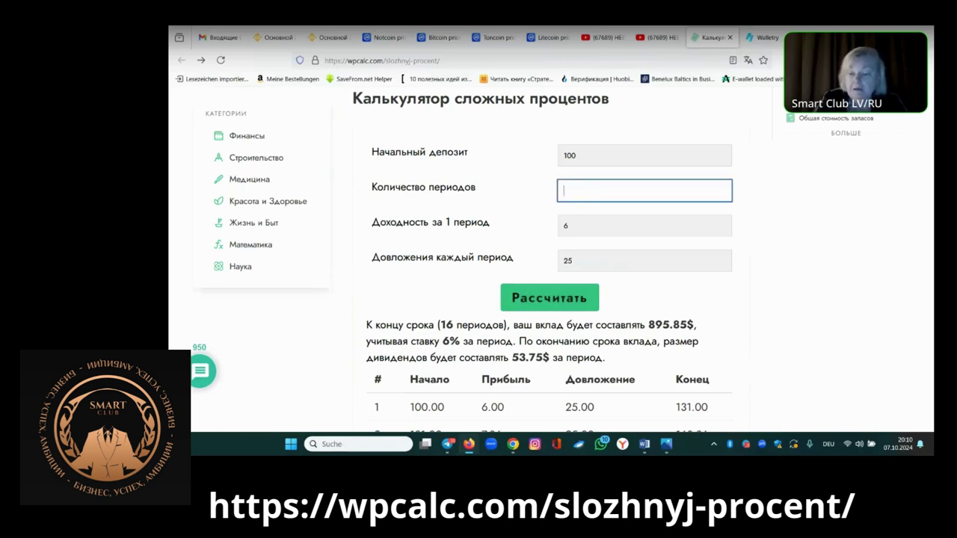
type("52")
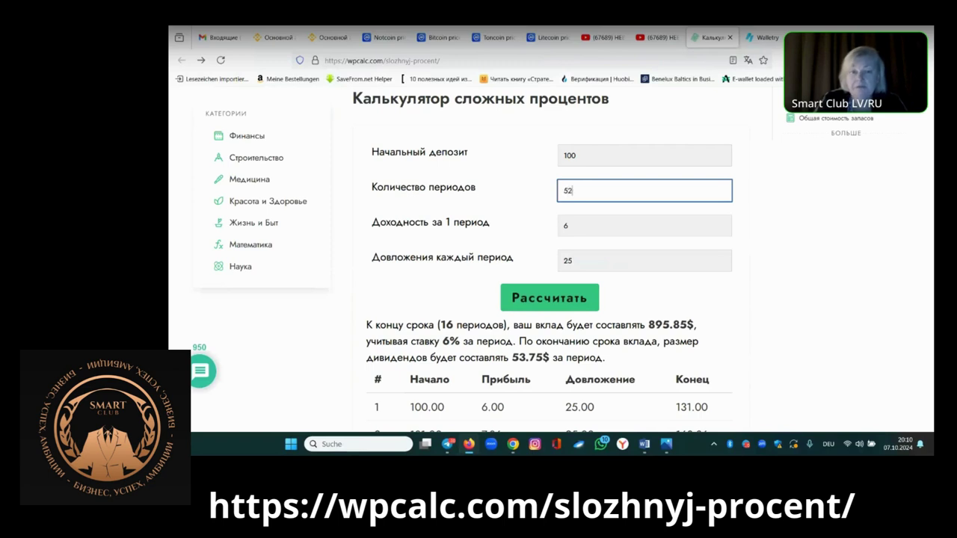
Clear the additional contribution per period, recalculate, and review the growth table through its last period
left_click(581, 260)
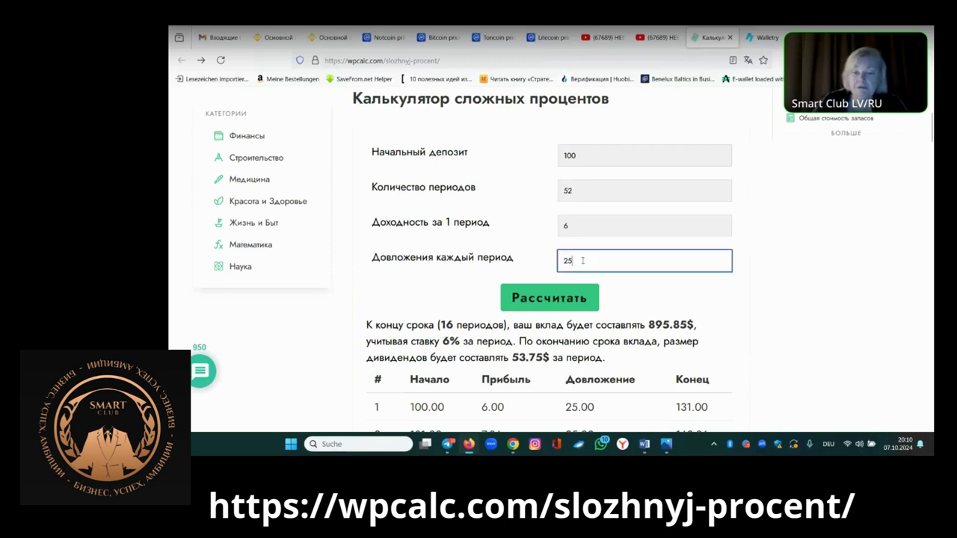
key("BackSpace")
key("BackSpace")
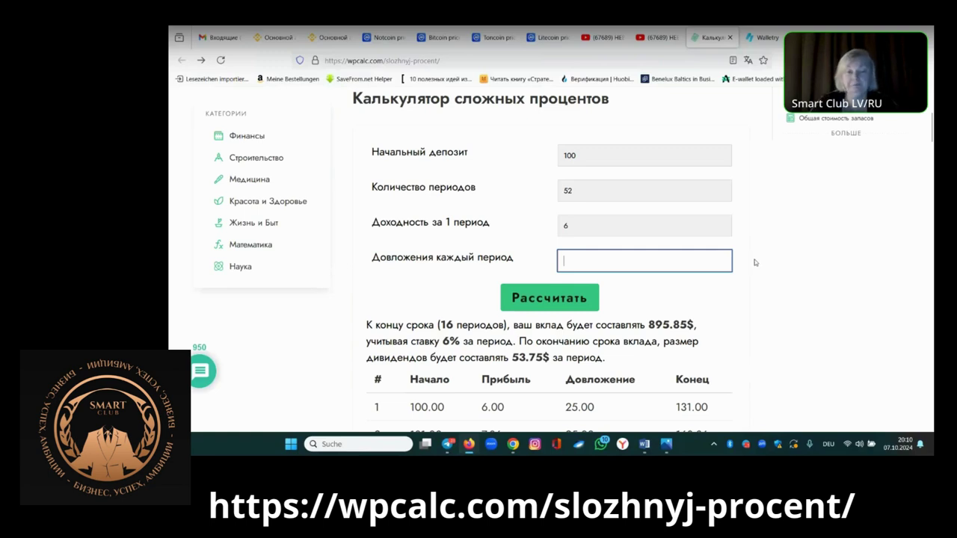
left_click(555, 299)
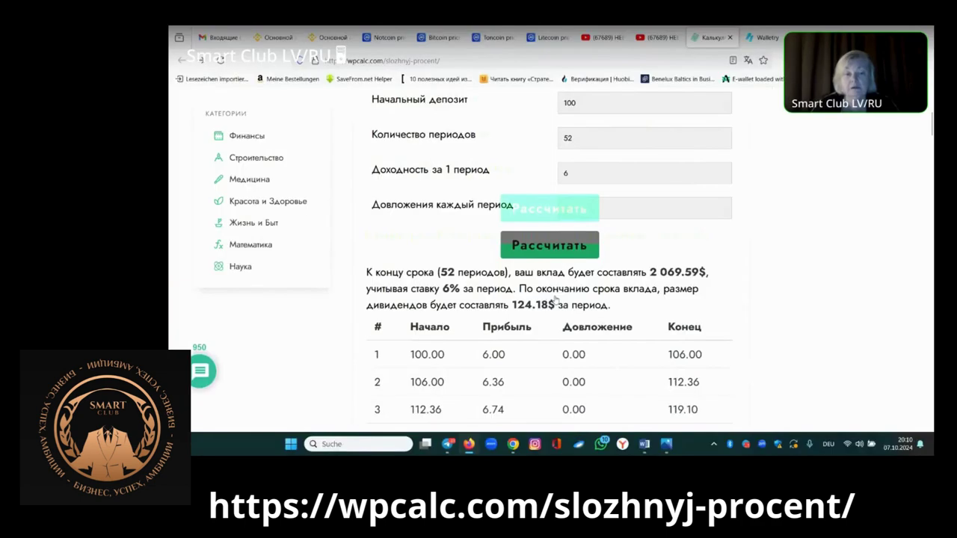
scroll(813, 301, "down", 10)
scroll(813, 302, "down", 5)
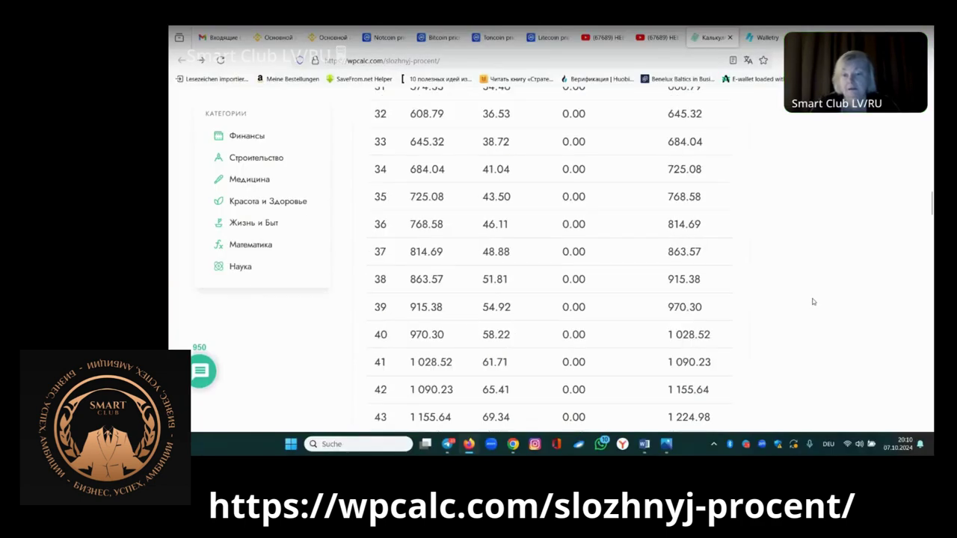
scroll(814, 301, "down", 4)
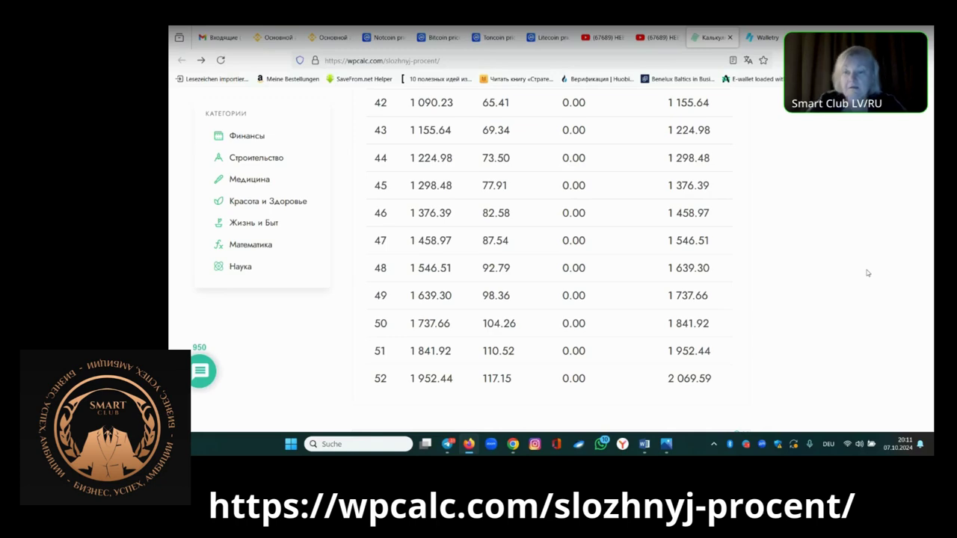
Set the initial deposit to 1000, recalculate, and look through the resulting growth table
scroll(868, 273, "up", 3)
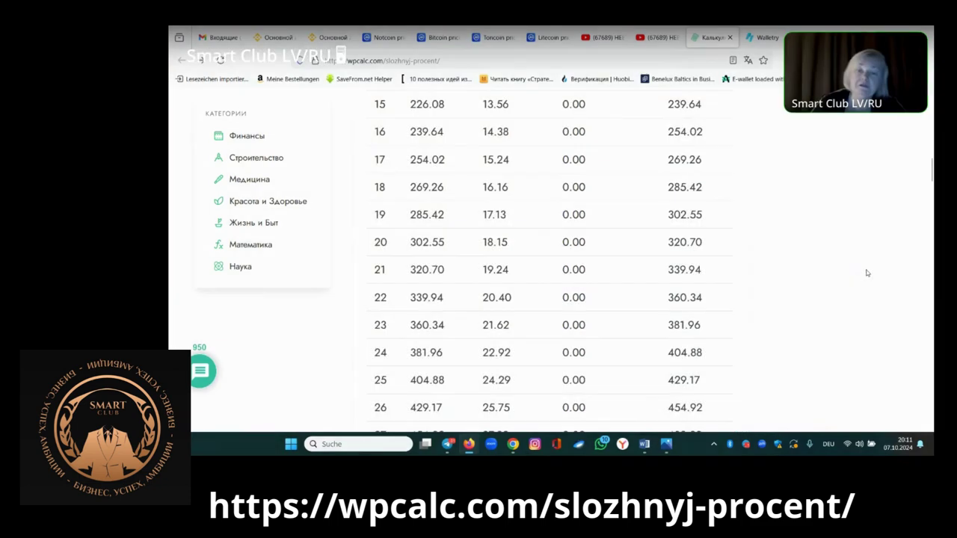
scroll(868, 273, "up", 10)
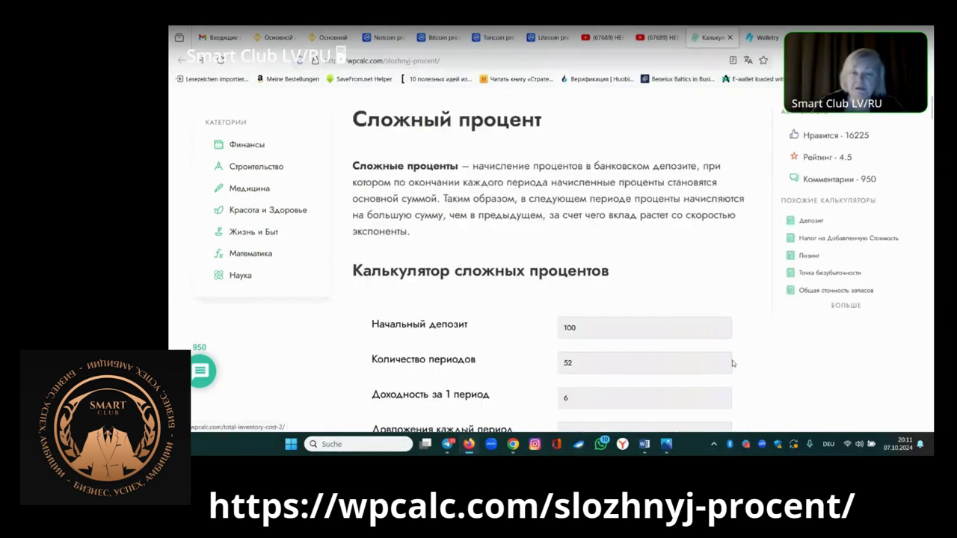
scroll(732, 362, "down", 1)
left_click(580, 270)
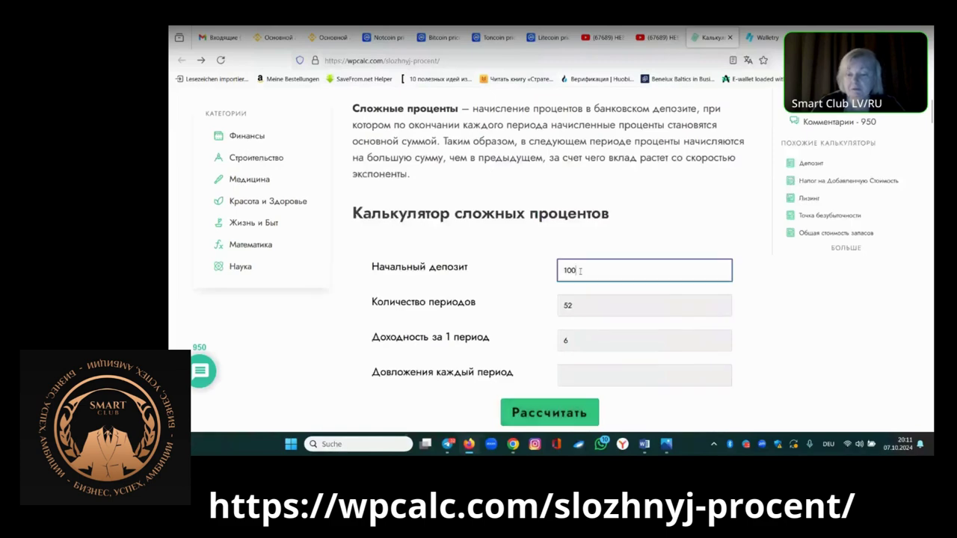
type("0")
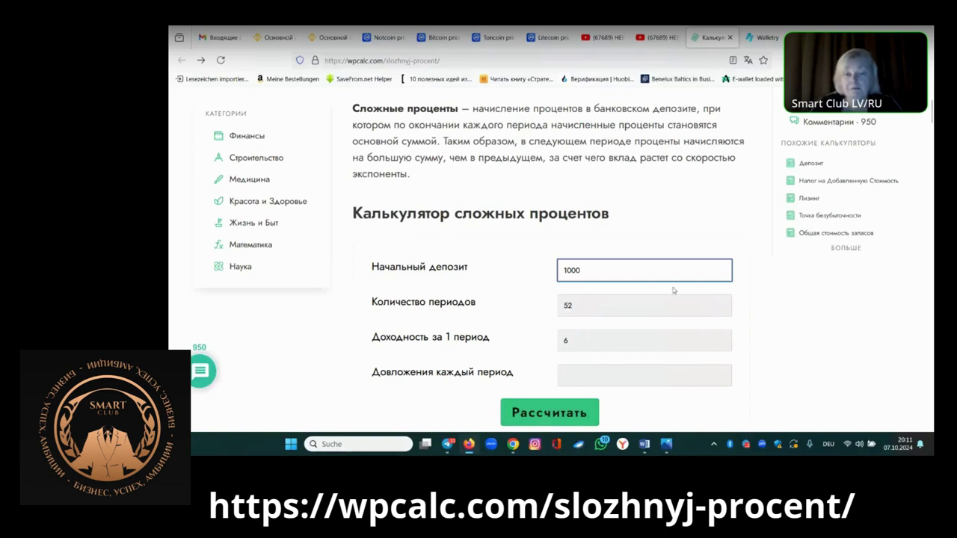
left_click(564, 416)
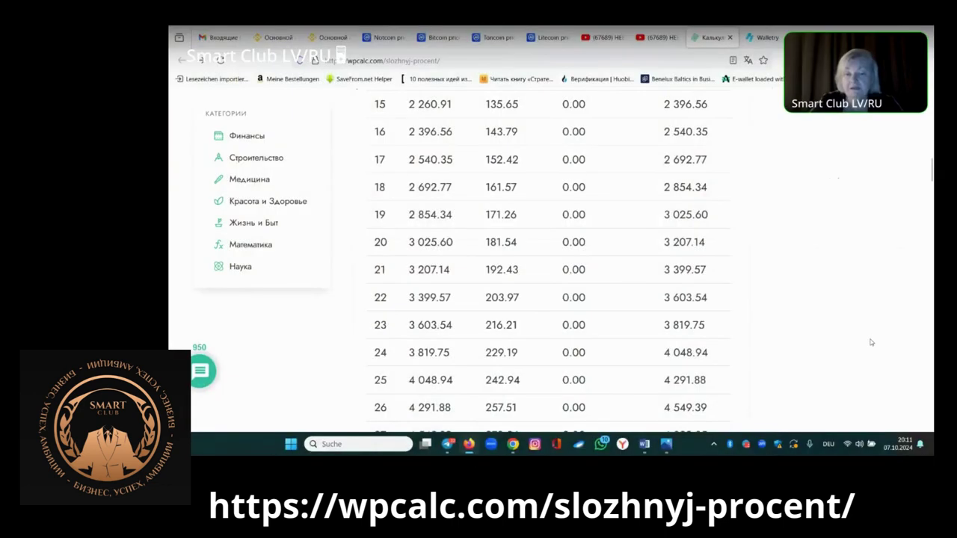
scroll(871, 340, "down", 10)
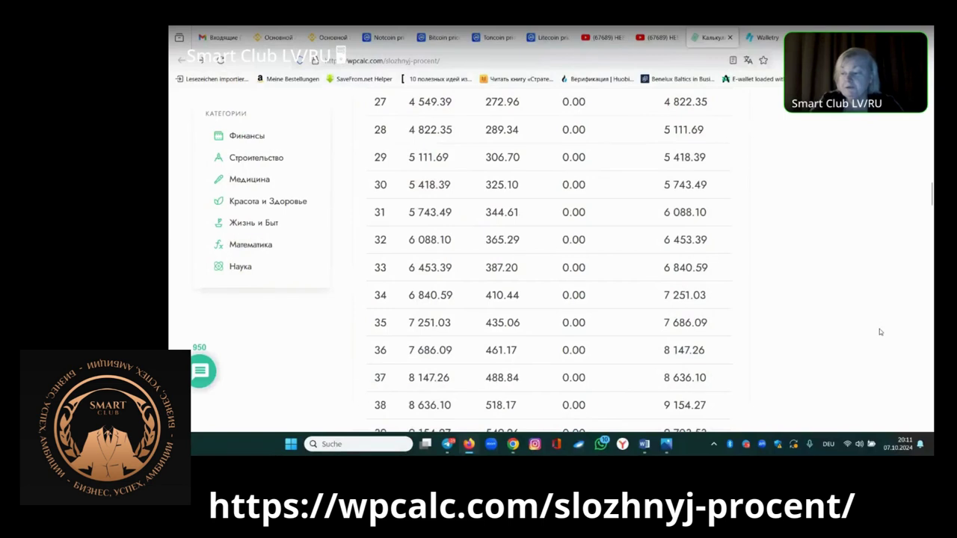
Set the number of periods in the calculator to 156
scroll(880, 332, "up", 10)
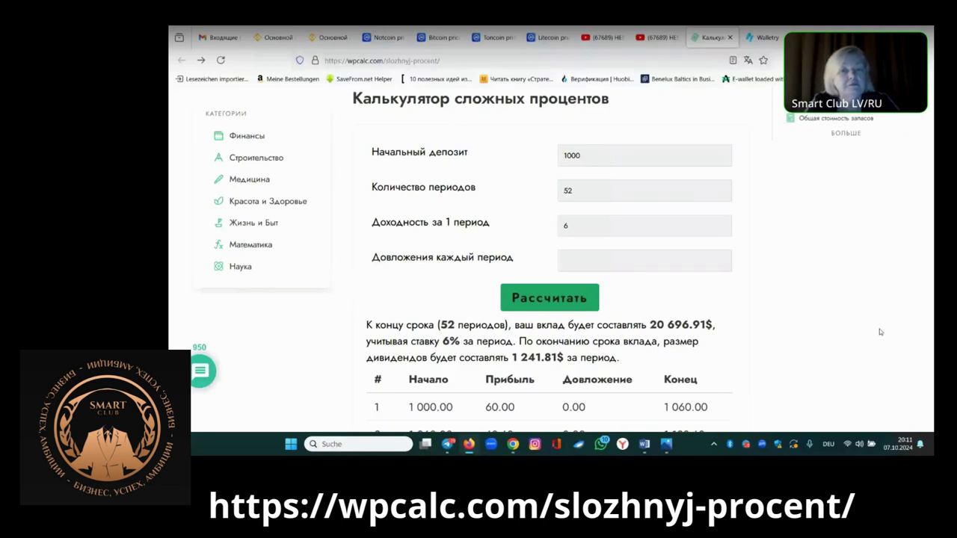
left_click(582, 190)
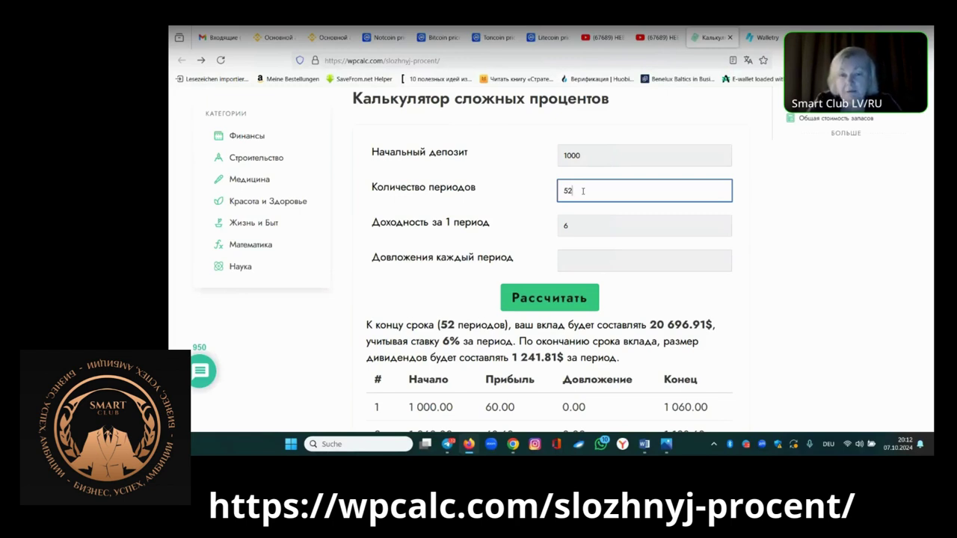
key("BackSpace")
key("BackSpace")
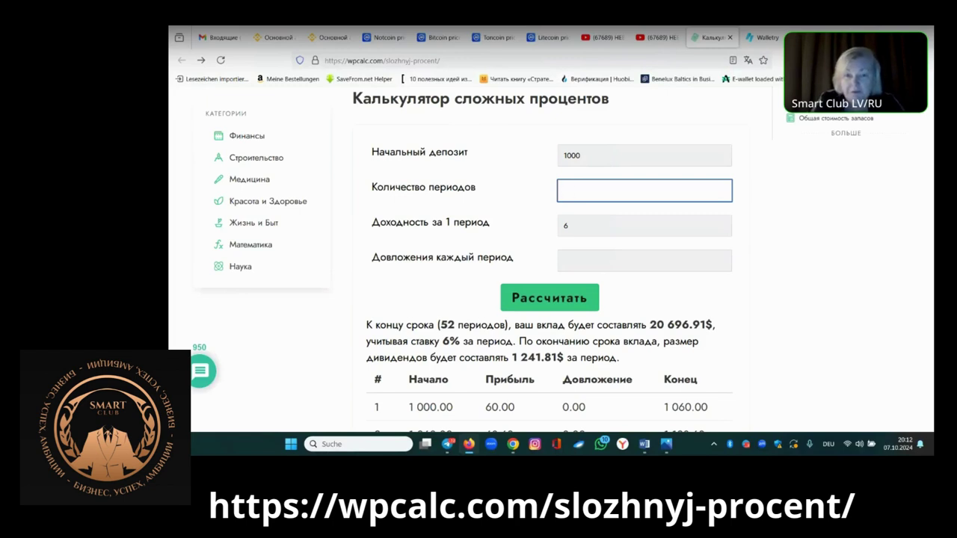
type("156")
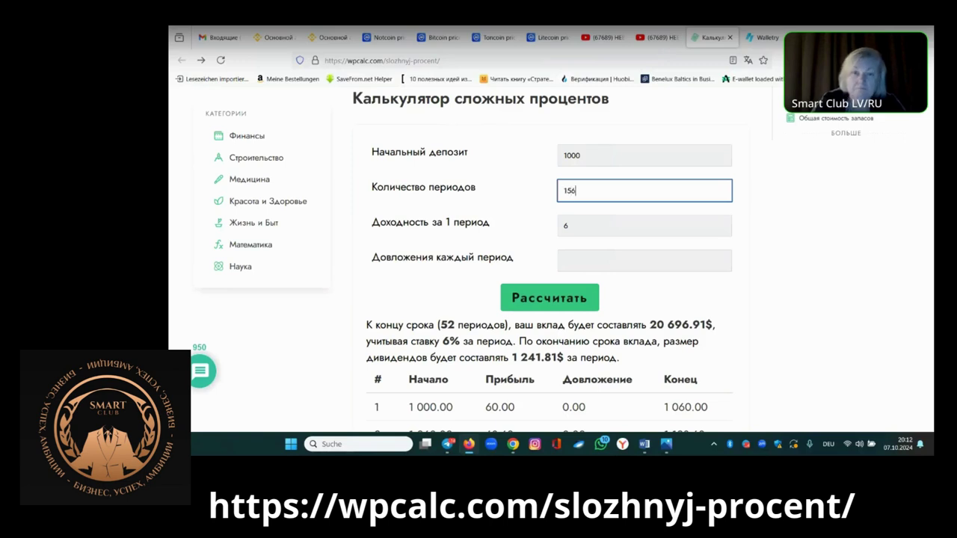
Recalculate the growth for 156 periods and look through the resulting table toward its last periods
left_click(559, 298)
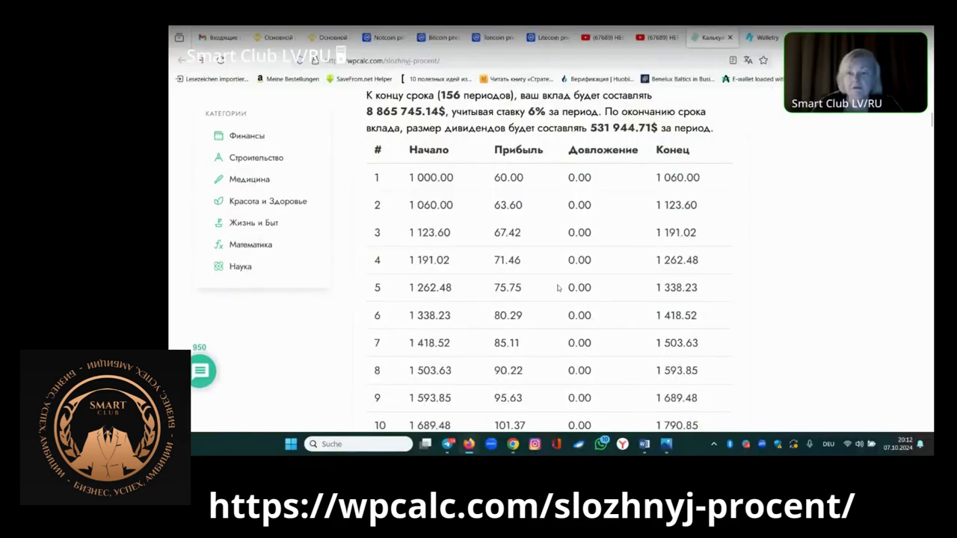
scroll(846, 197, "down", 10)
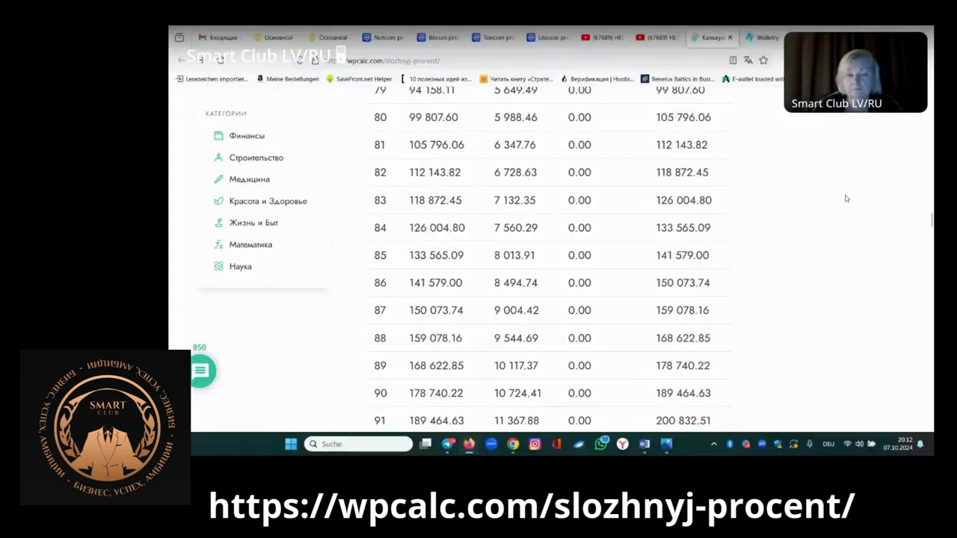
scroll(847, 198, "down", 12)
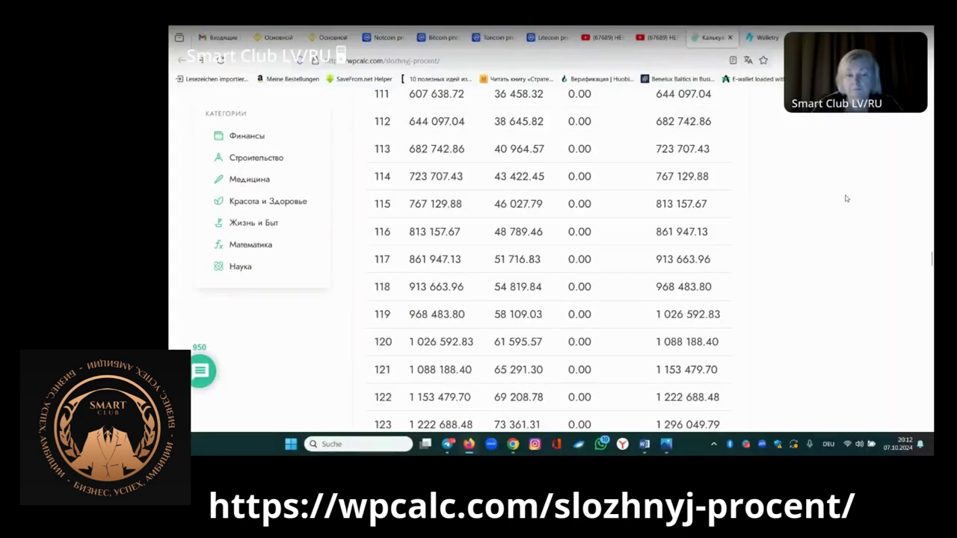
scroll(846, 199, "down", 4)
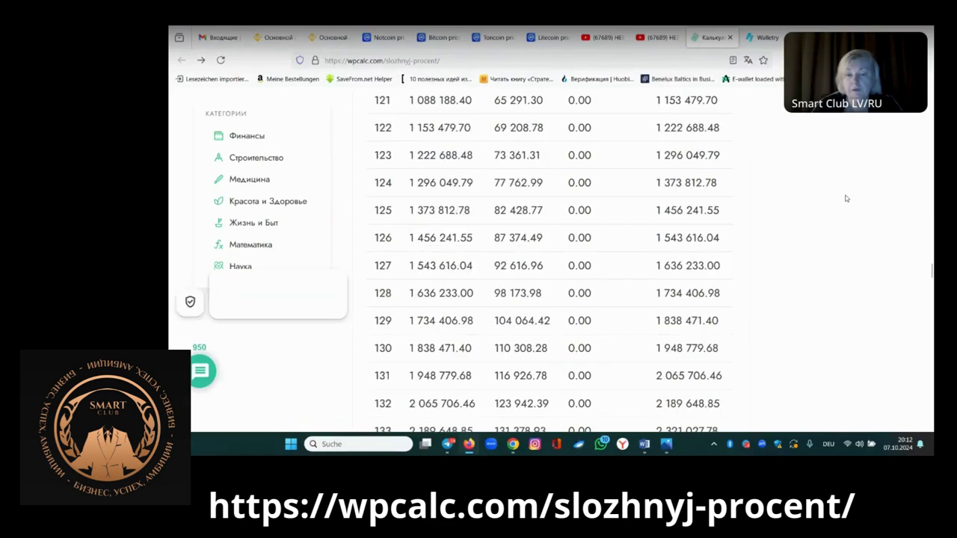
scroll(846, 198, "down", 5)
scroll(847, 198, "down", 5)
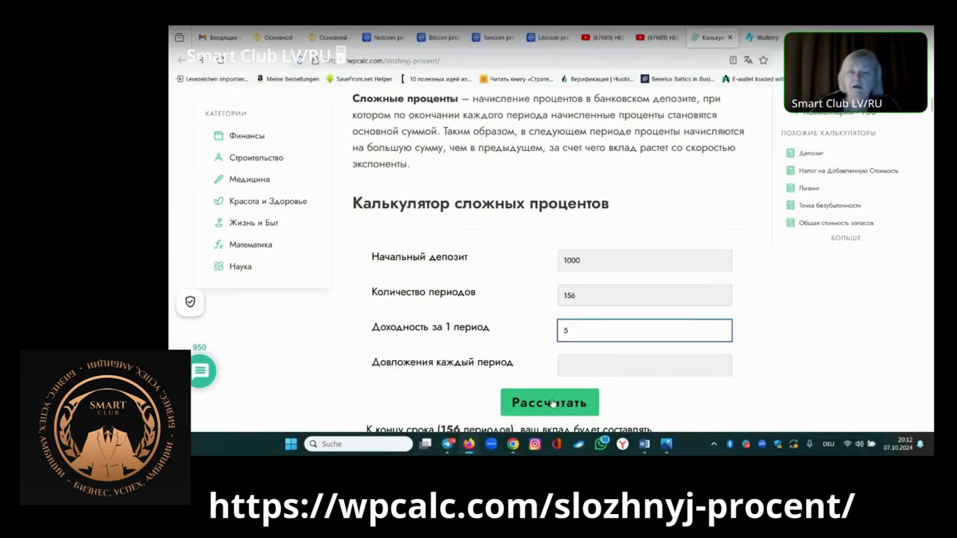
Recalculate with the return per period at 5 and review the growth table through period 156
left_click(552, 404)
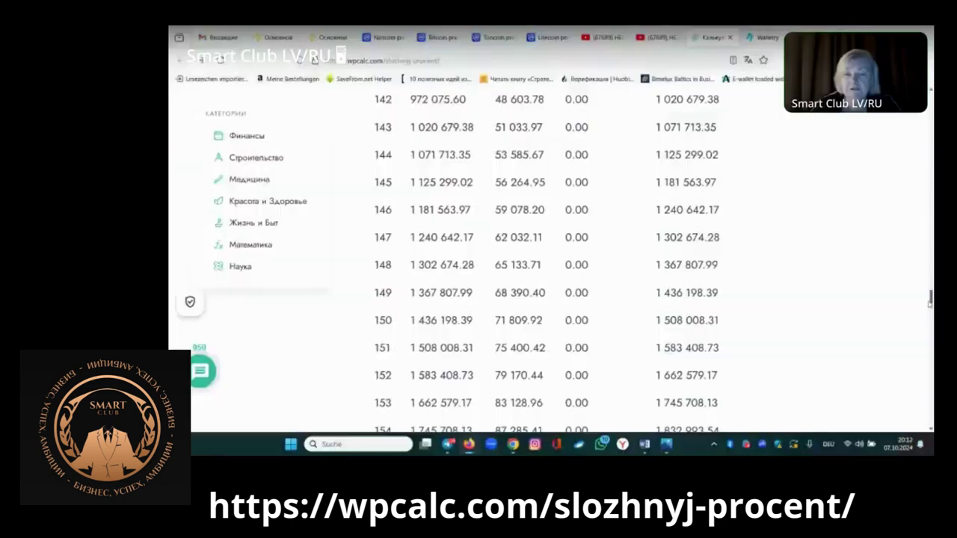
scroll(930, 311, "down", 2)
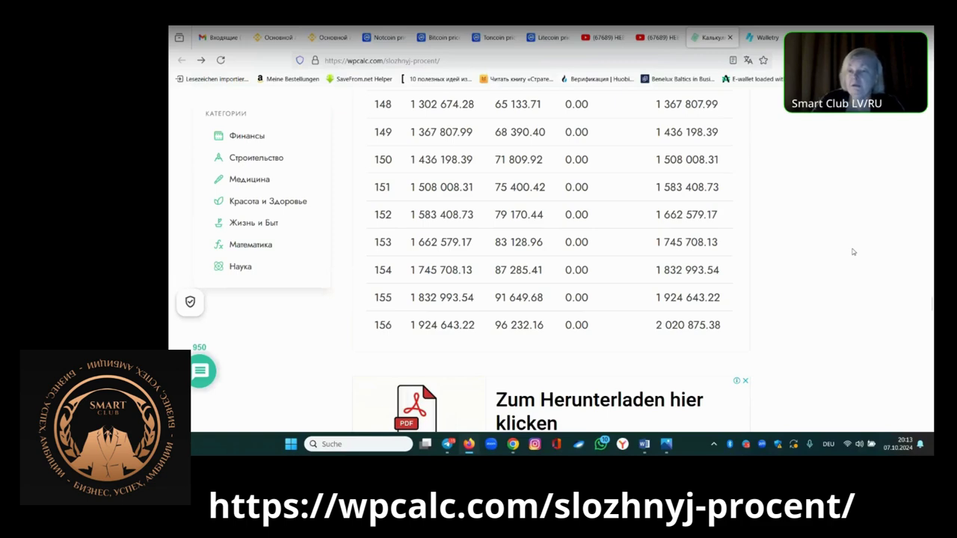
scroll(853, 251, "up", 6)
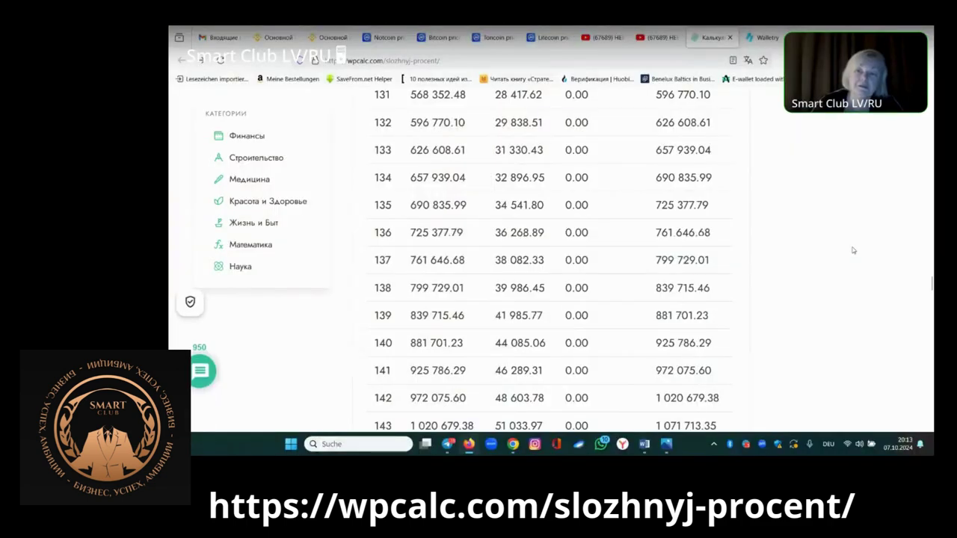
scroll(849, 243, "up", 15)
scroll(847, 238, "up", 9)
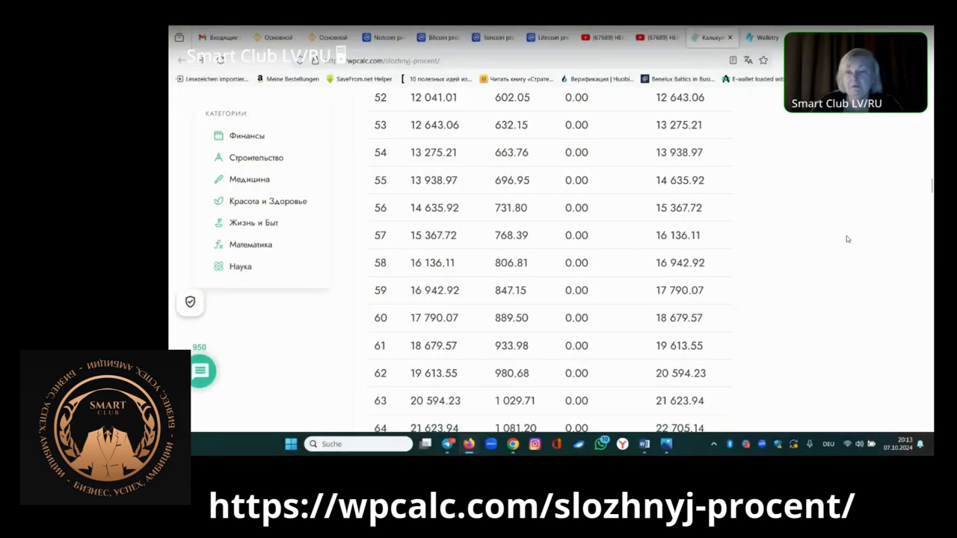
scroll(847, 239, "up", 14)
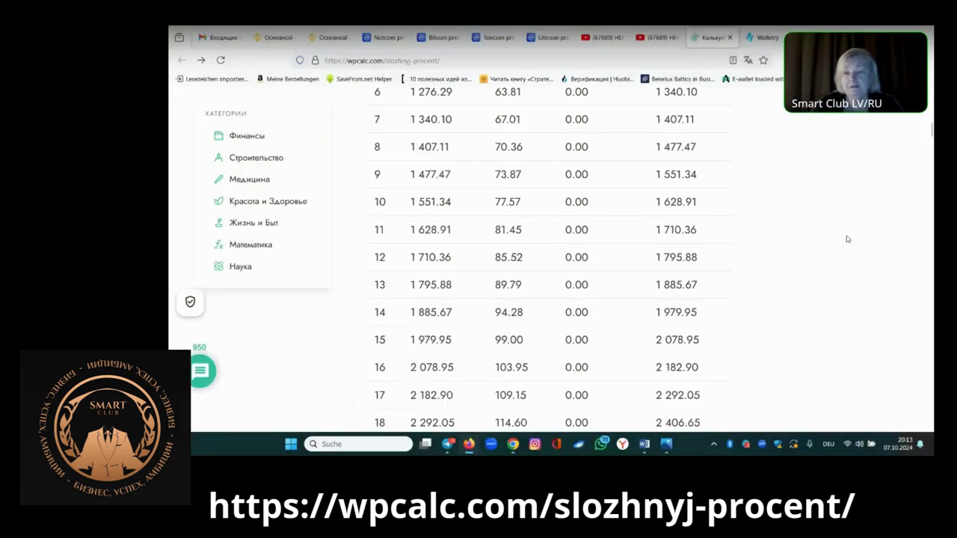
scroll(847, 239, "up", 5)
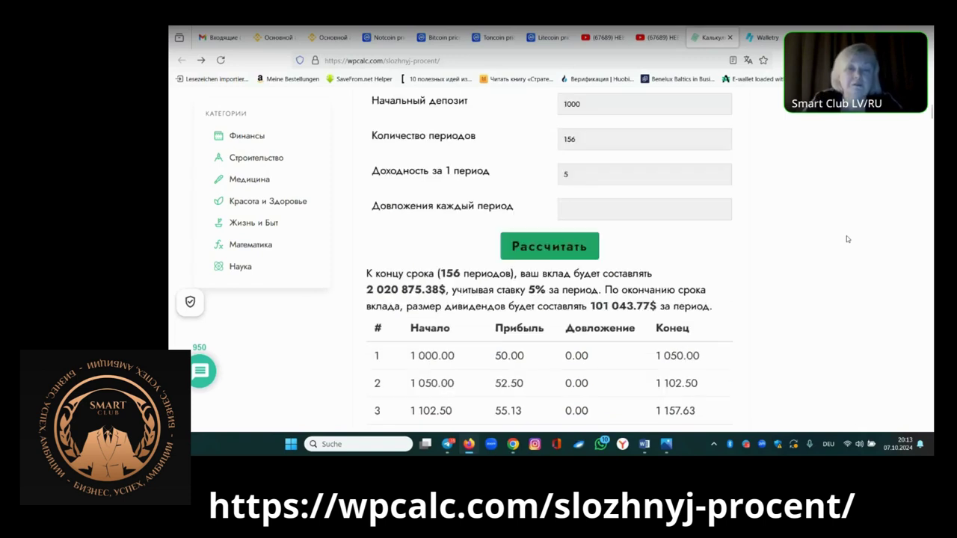
Set the initial deposit to 10000 and recalculate the compound interest growth
scroll(847, 239, "up", 3)
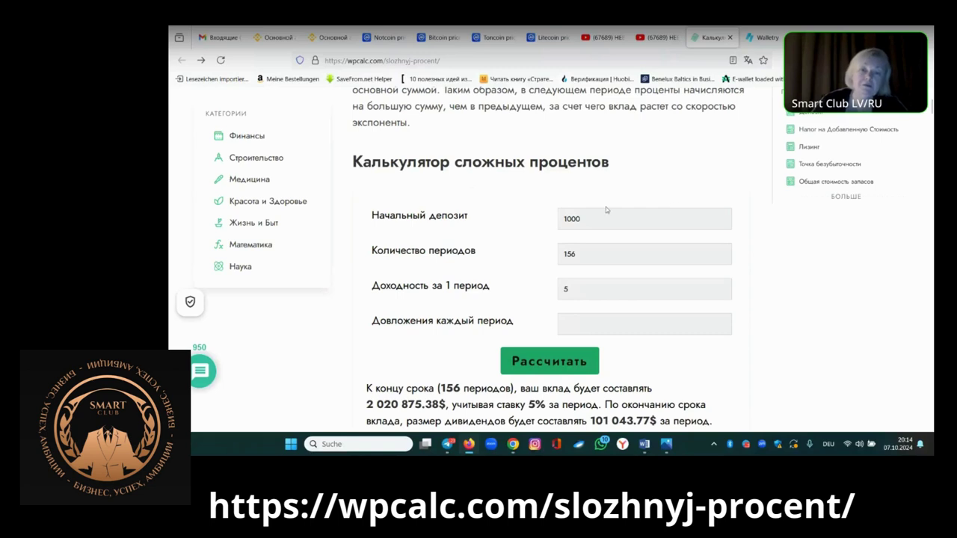
left_click(580, 220)
type("0")
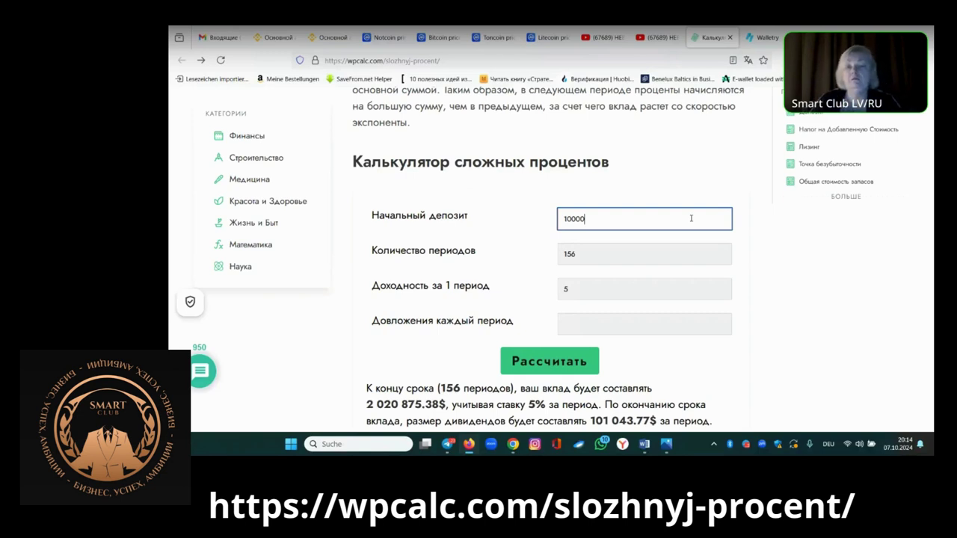
left_click(572, 361)
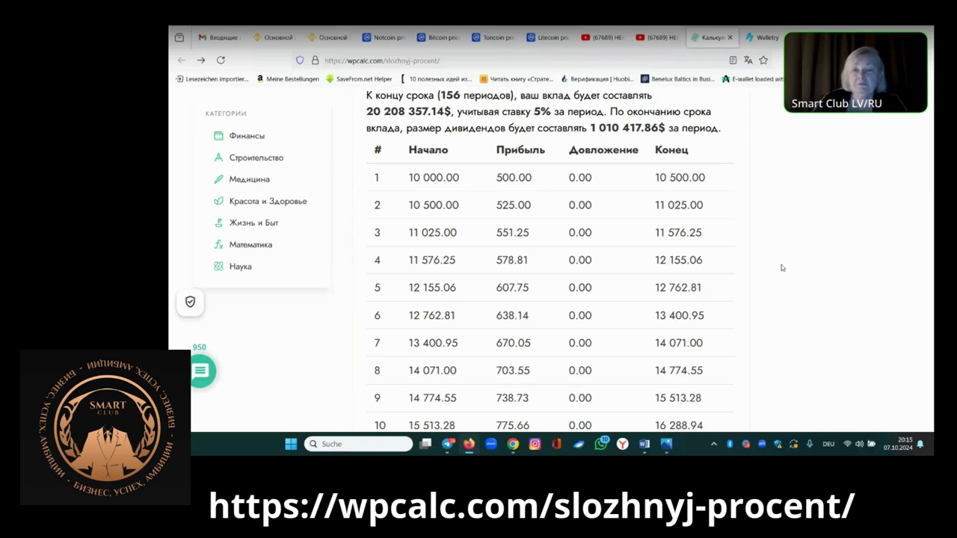
Set the initial deposit to 500 and recalculate the compound interest growth
scroll(789, 263, "up", 2)
scroll(795, 263, "up", 3)
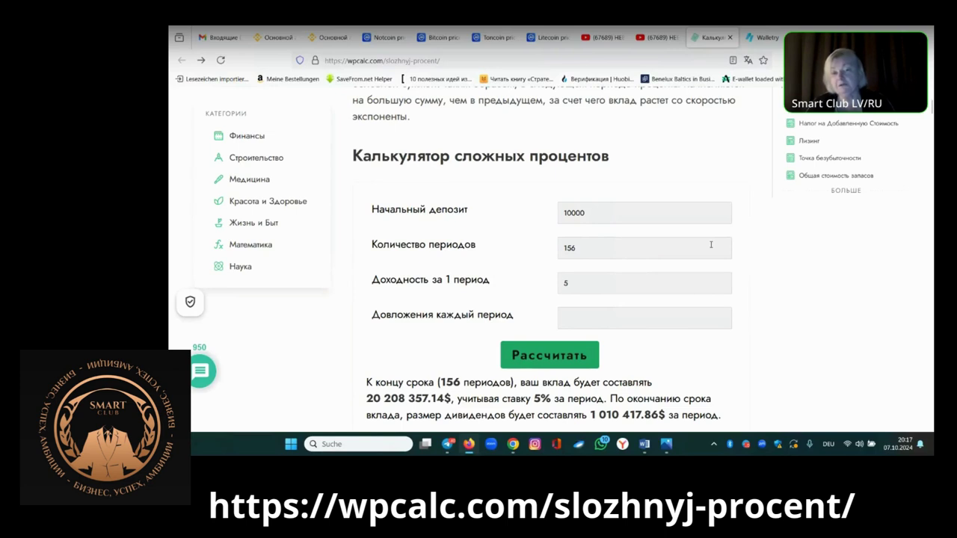
left_click(594, 212)
key("BackSpace")
key("BackSpace")
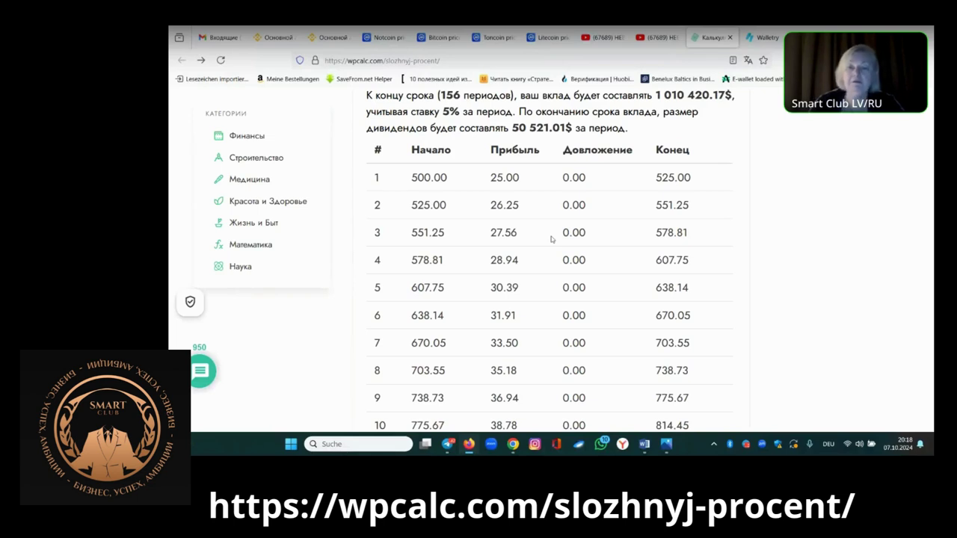
Clear the return per period value in the calculator
scroll(551, 238, "up", 3)
left_click(576, 168)
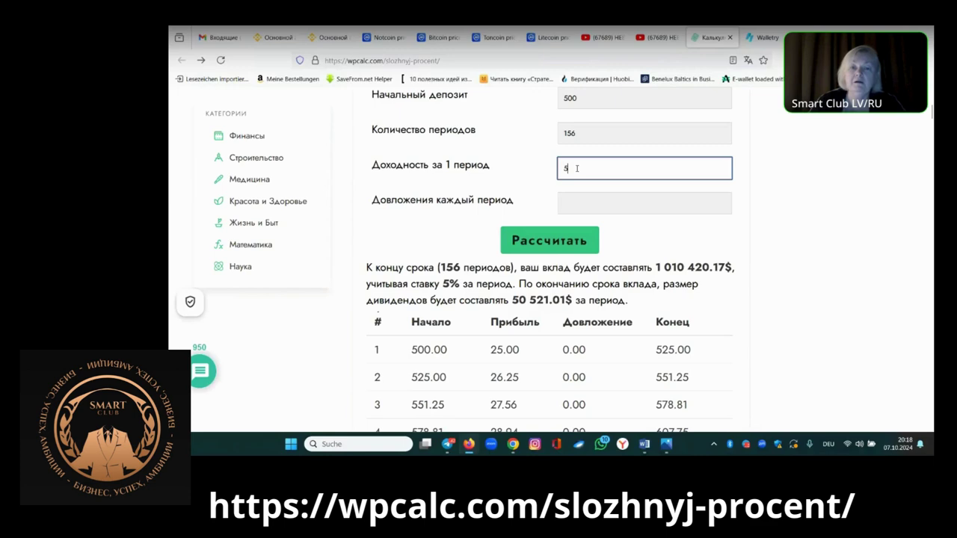
key("BackSpace")
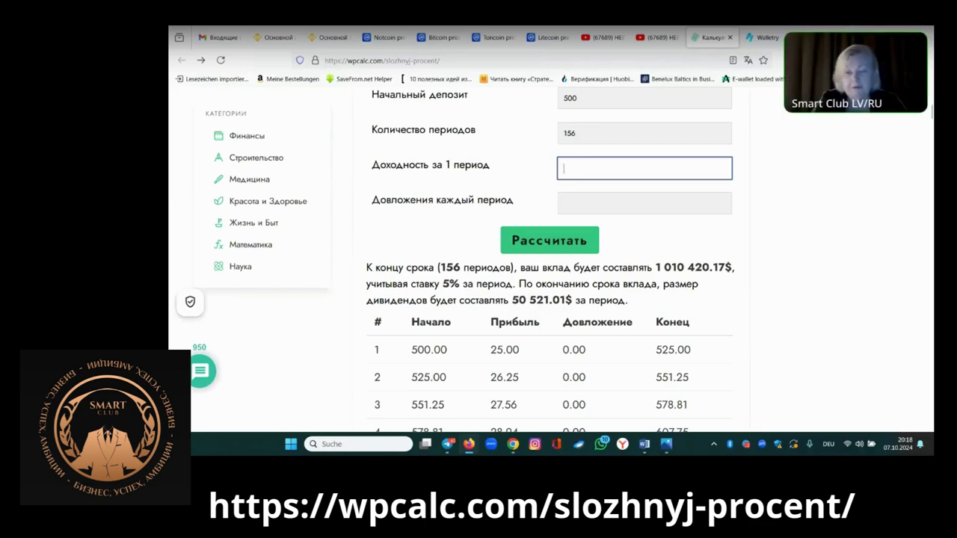